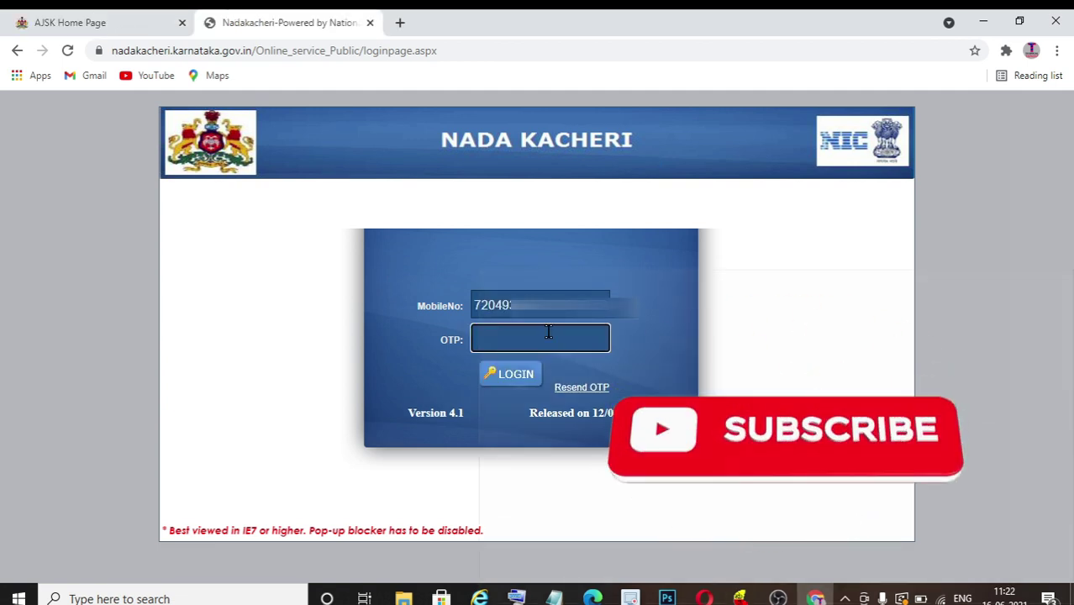
# - Log in with the OTP and start a new Caste Certificate request
pyautogui.write('••••••')
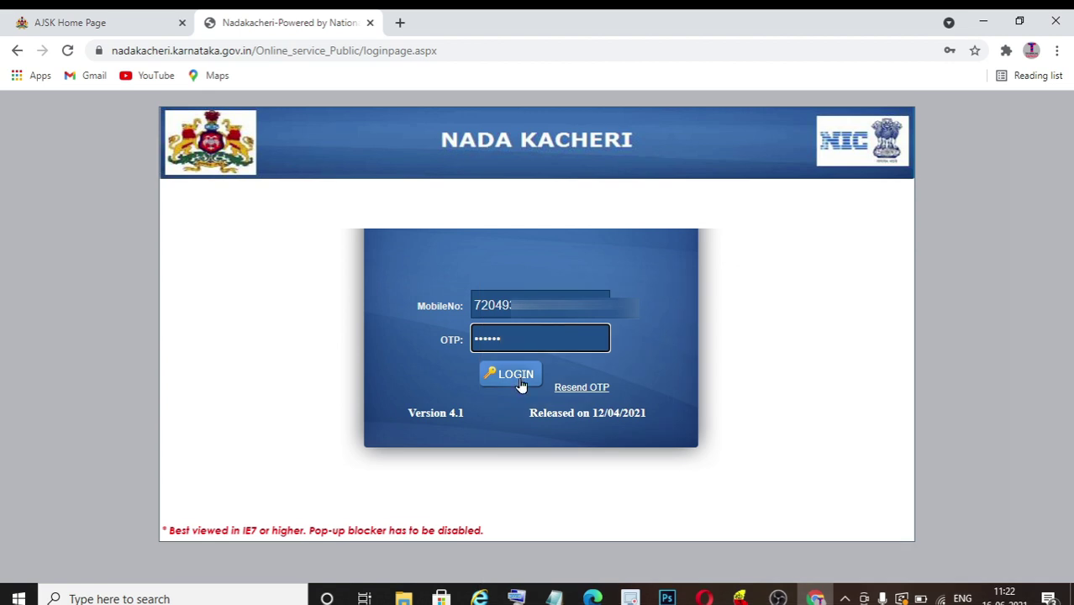
pyautogui.click(511, 374)
pyautogui.moveTo(226, 245)
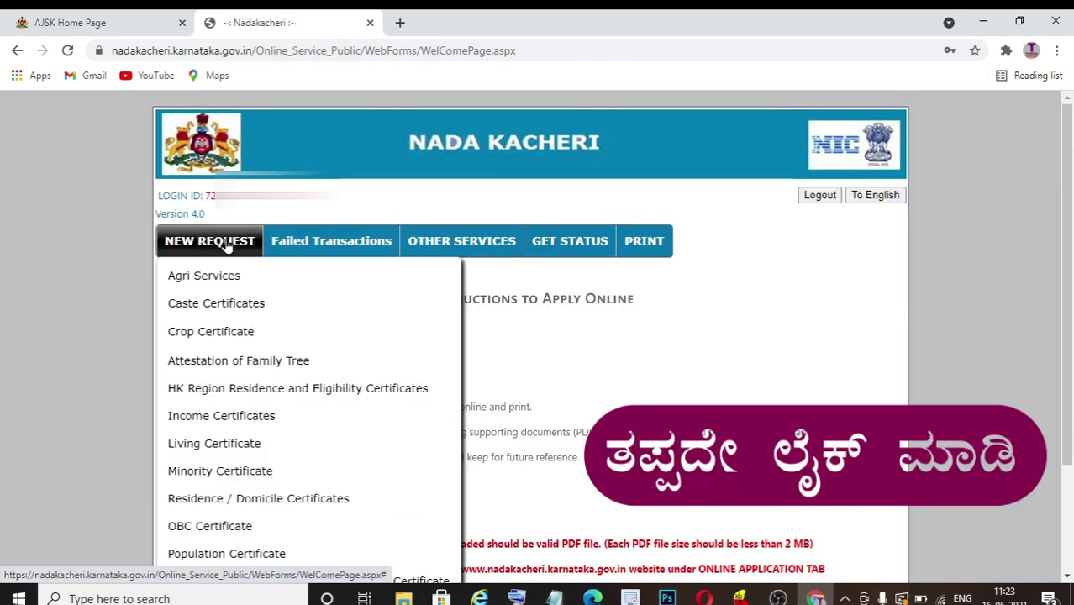
pyautogui.click(261, 308)
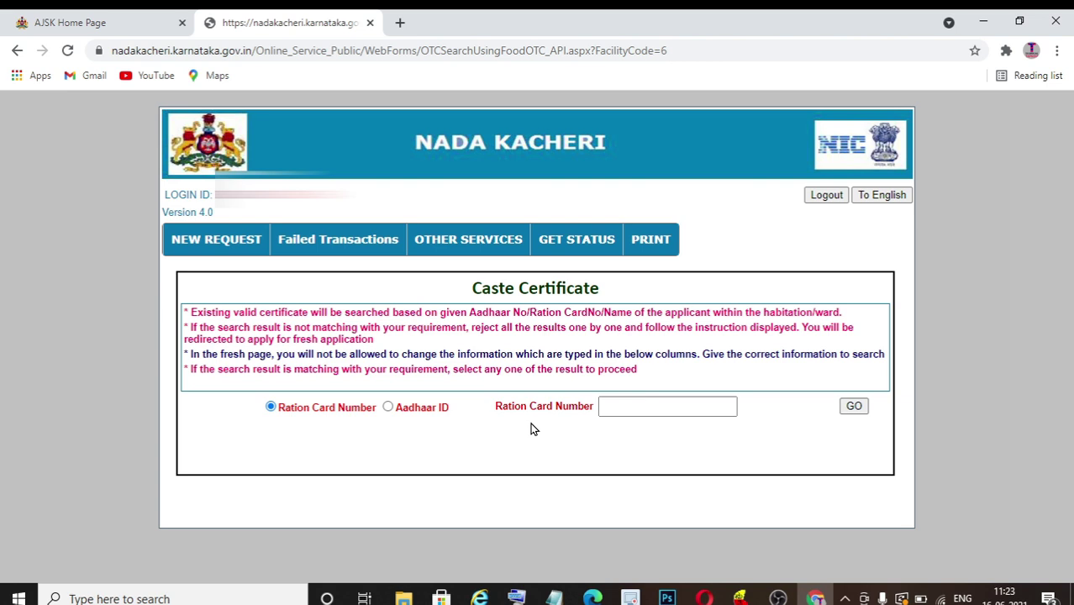
# - Paste the applicant's ration card number and search its records
pyautogui.click(650, 409)
pyautogui.hotkey('ctrl', 'v')
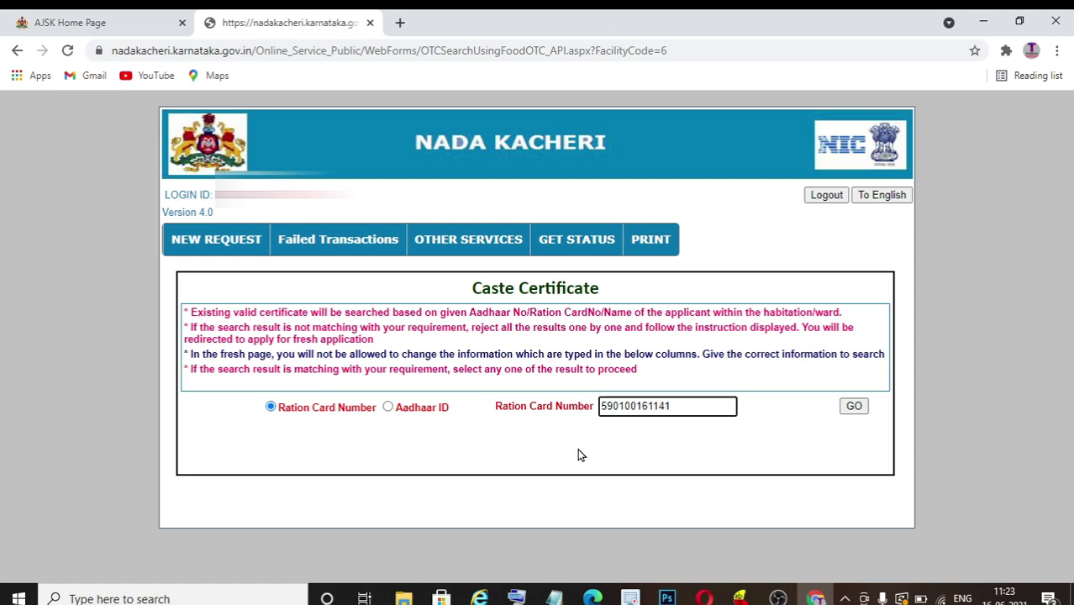
pyautogui.click(856, 408)
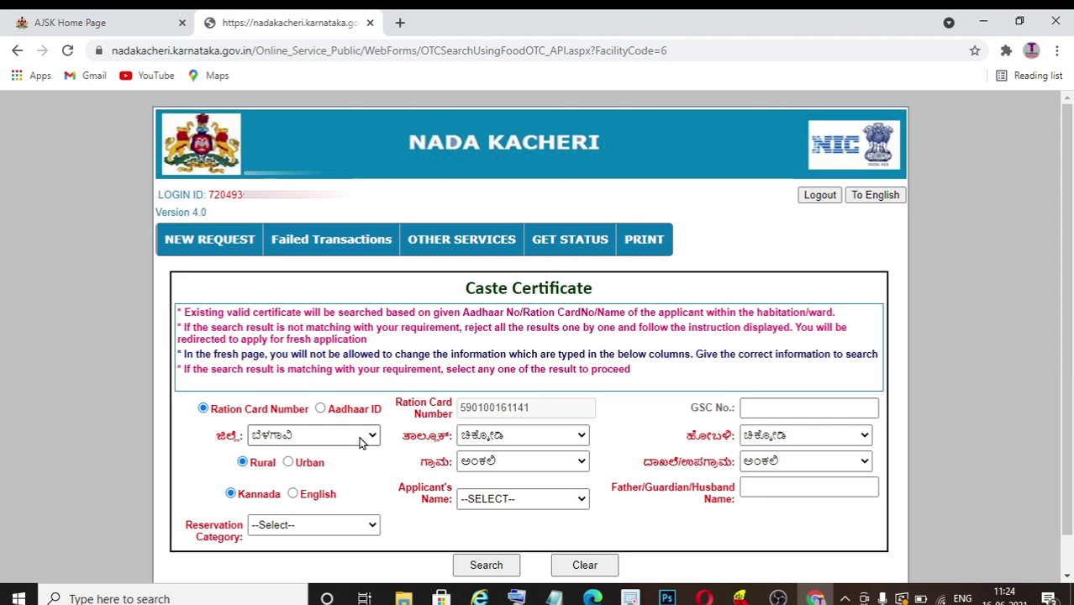
# - Set district and taluk ಚಿಕ್ಕಮಗಳೂರು, hobli ಕಸಬಾ and ward ವಾರ್ಡ್-26
pyautogui.click(521, 435)
pyautogui.click(524, 468)
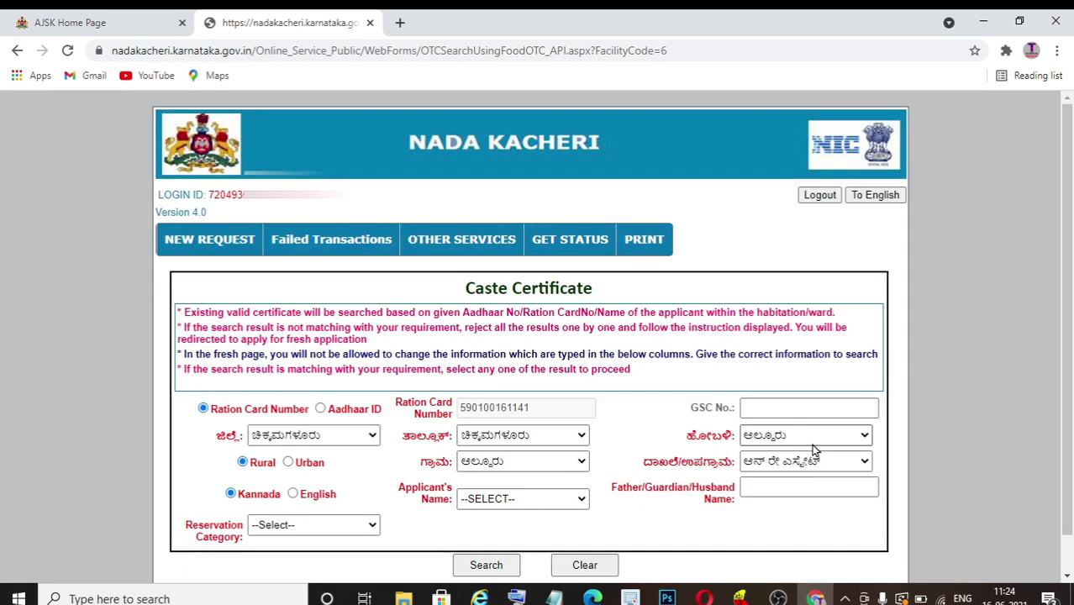
pyautogui.click(798, 436)
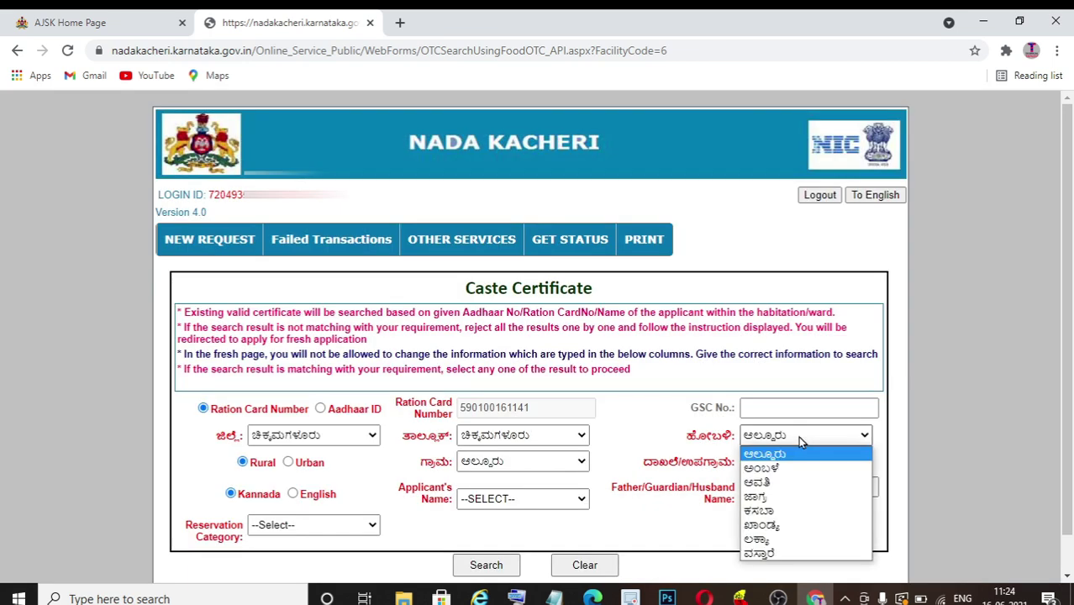
pyautogui.click(798, 483)
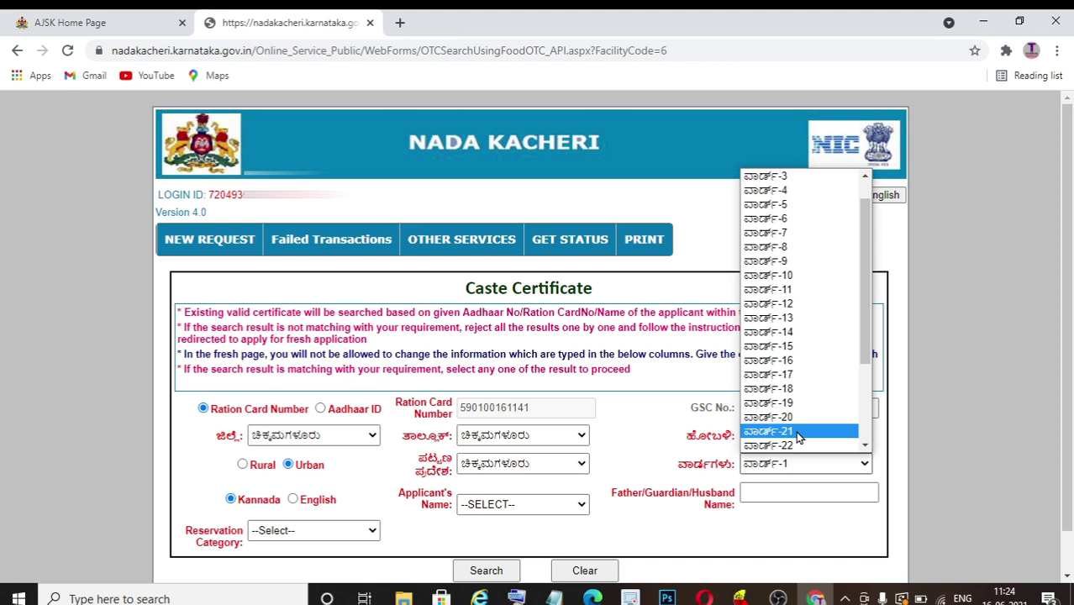
pyautogui.scroll(-3, 799, 435)
pyautogui.click(782, 374)
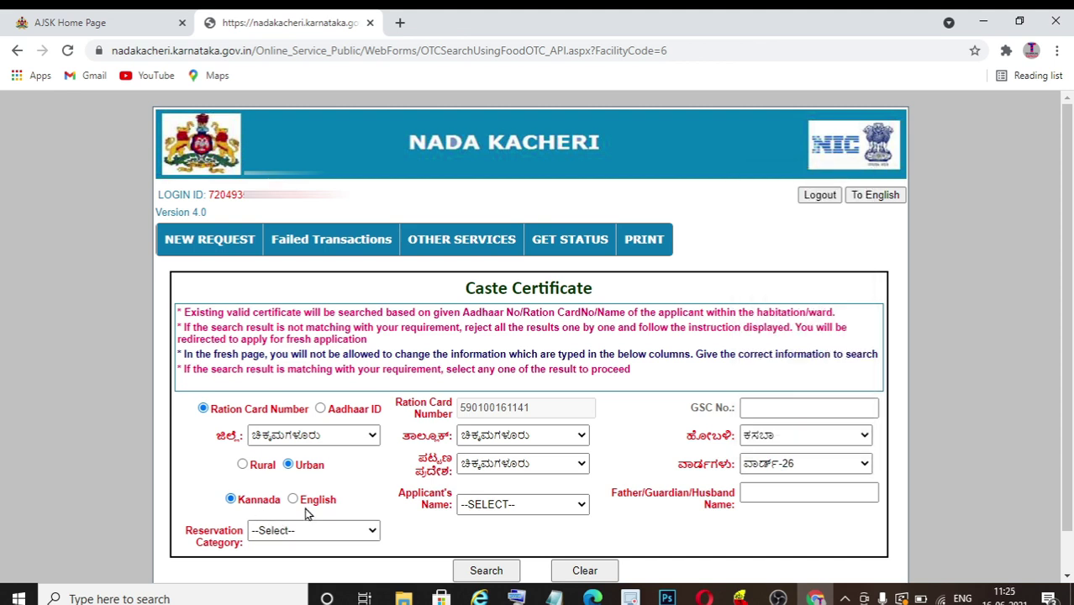
# - Pick the applicant from the ration card, add the father's name, choose ಪ್ರವರ್ಗ II (ಬಿ), and search
pyautogui.click(540, 505)
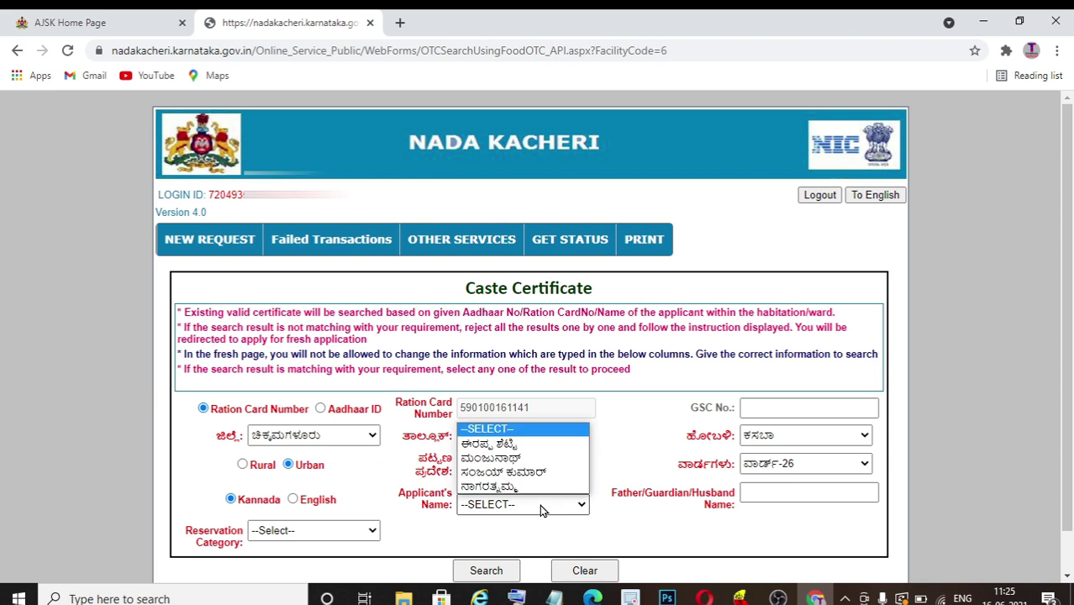
pyautogui.click(519, 461)
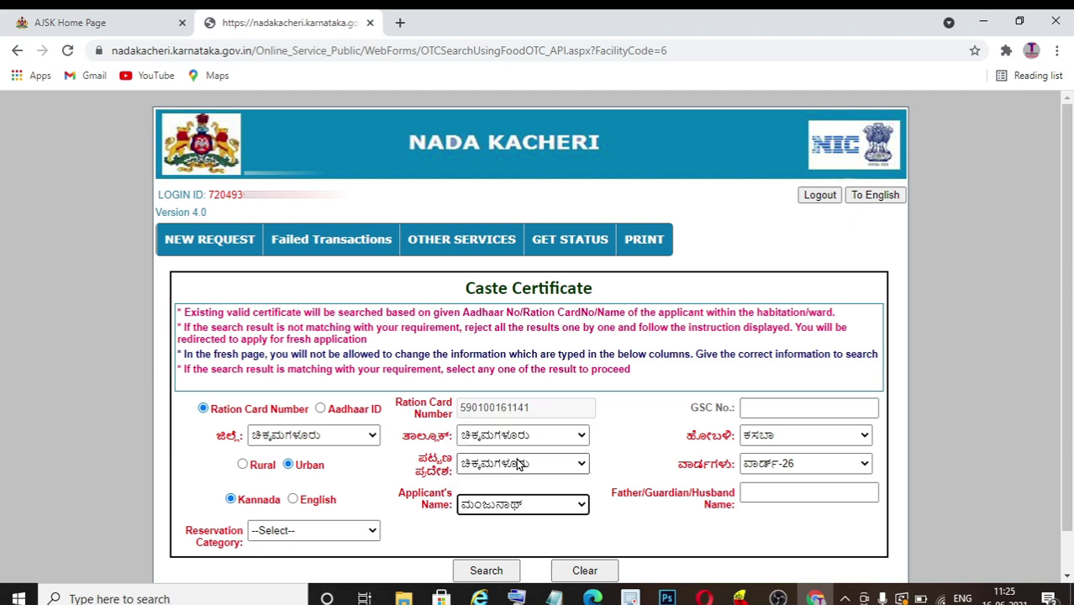
pyautogui.click(776, 493)
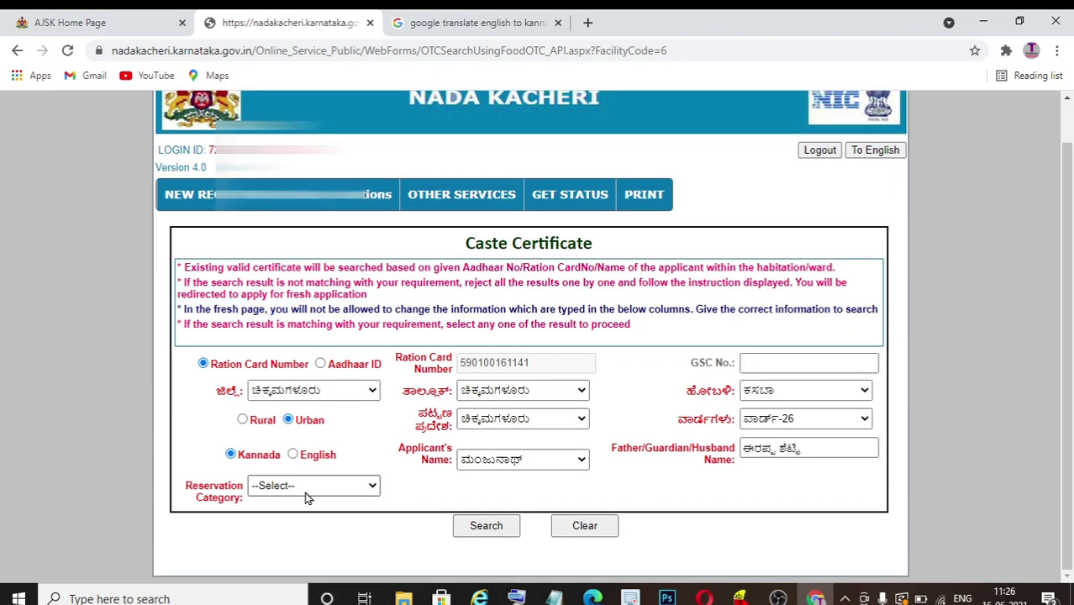
pyautogui.click(345, 487)
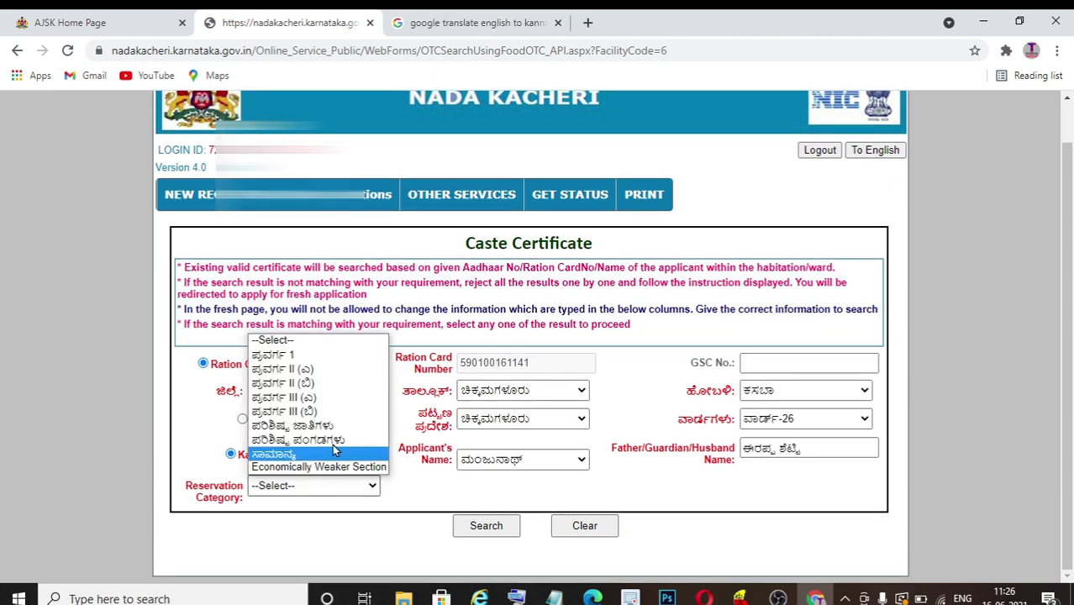
pyautogui.click(329, 384)
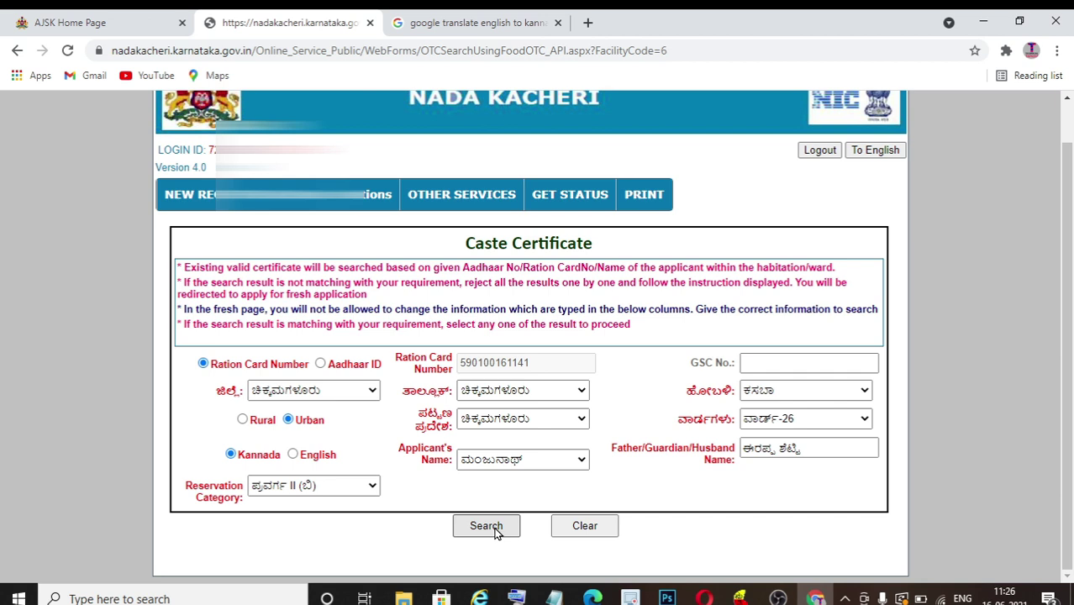
pyautogui.click(488, 527)
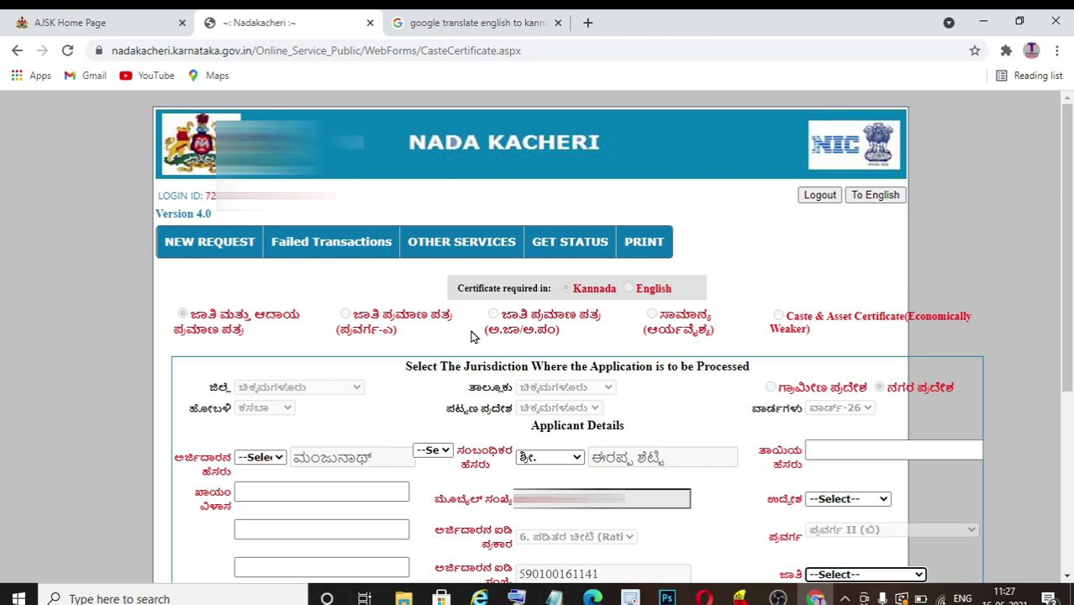
# - Set title ಕುಮಾರ್. and relation ಬಿನ್, paste the mother's name, and enter the address
pyautogui.scroll(-2, 471, 334)
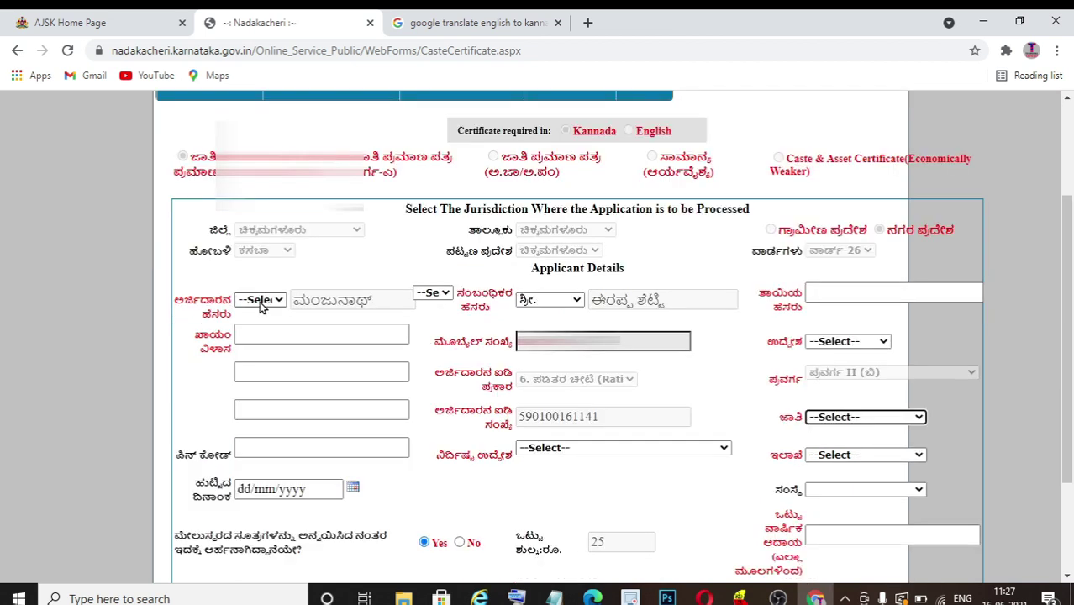
pyautogui.click(262, 300)
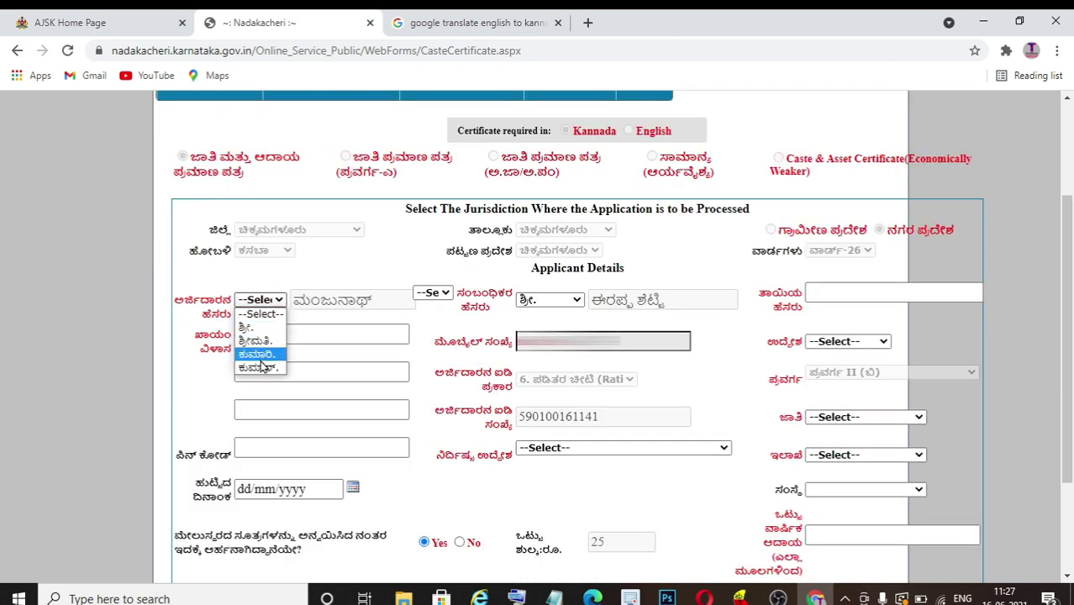
pyautogui.click(271, 367)
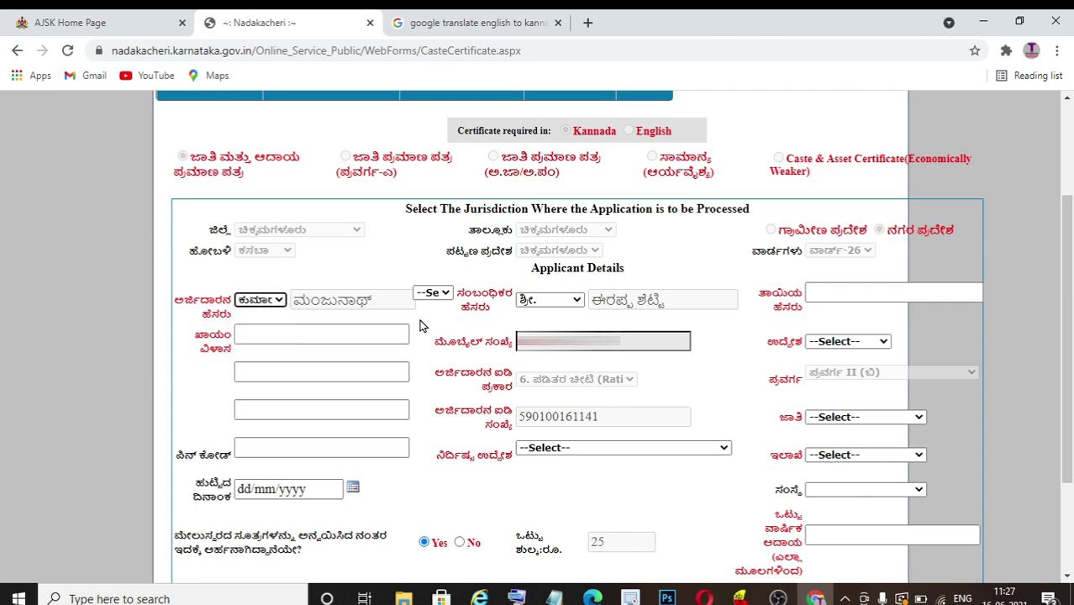
pyautogui.click(434, 293)
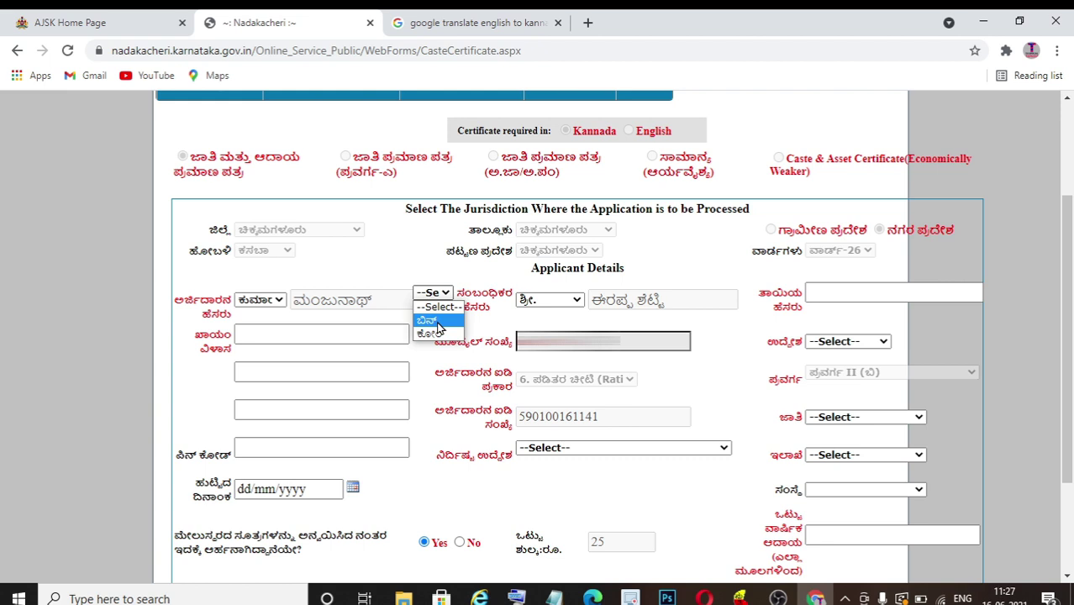
pyautogui.click(429, 321)
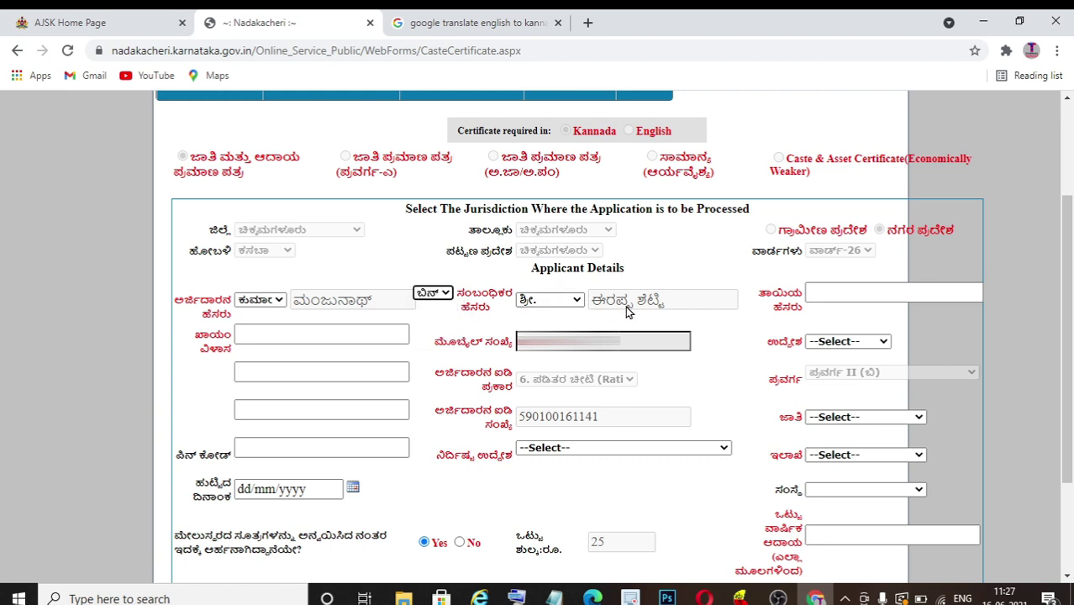
pyautogui.click(851, 294)
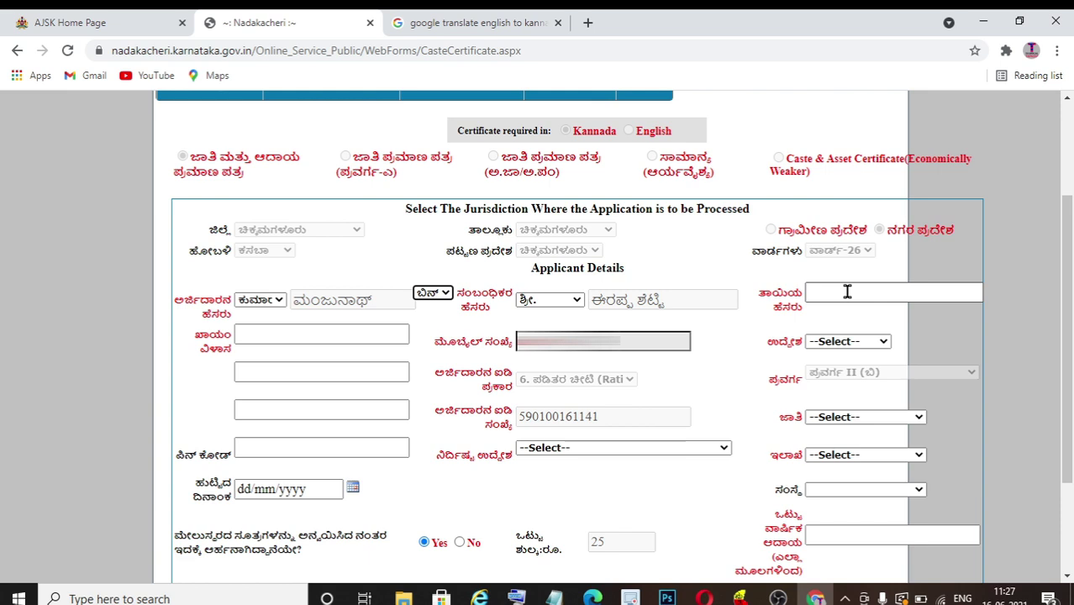
pyautogui.click(847, 290)
pyautogui.write('ನಾಗರತ್ನಮ್ಮ')
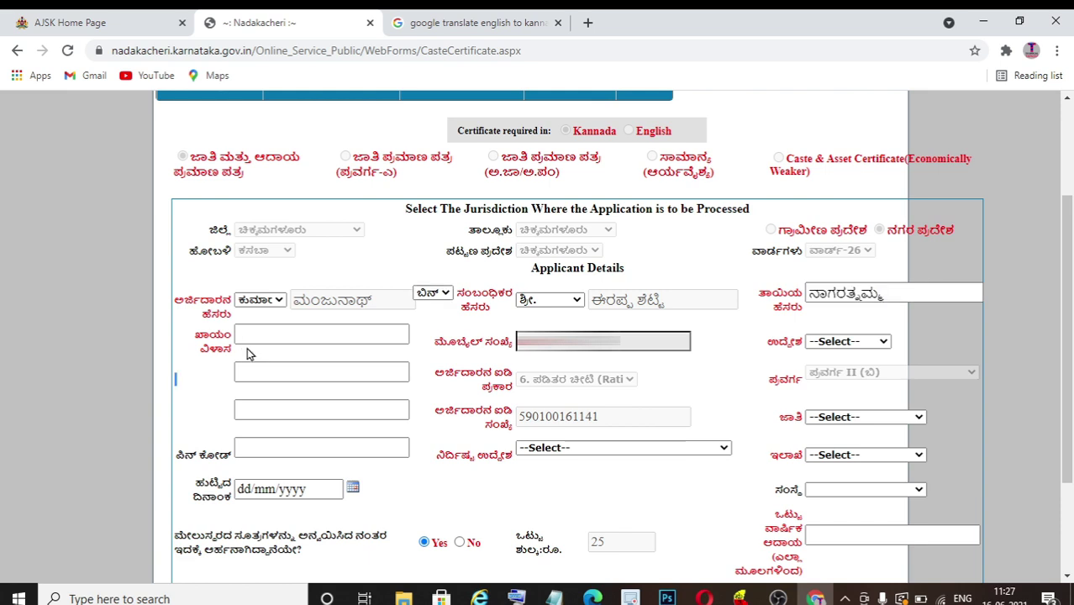
pyautogui.click(259, 339)
pyautogui.click(202, 370)
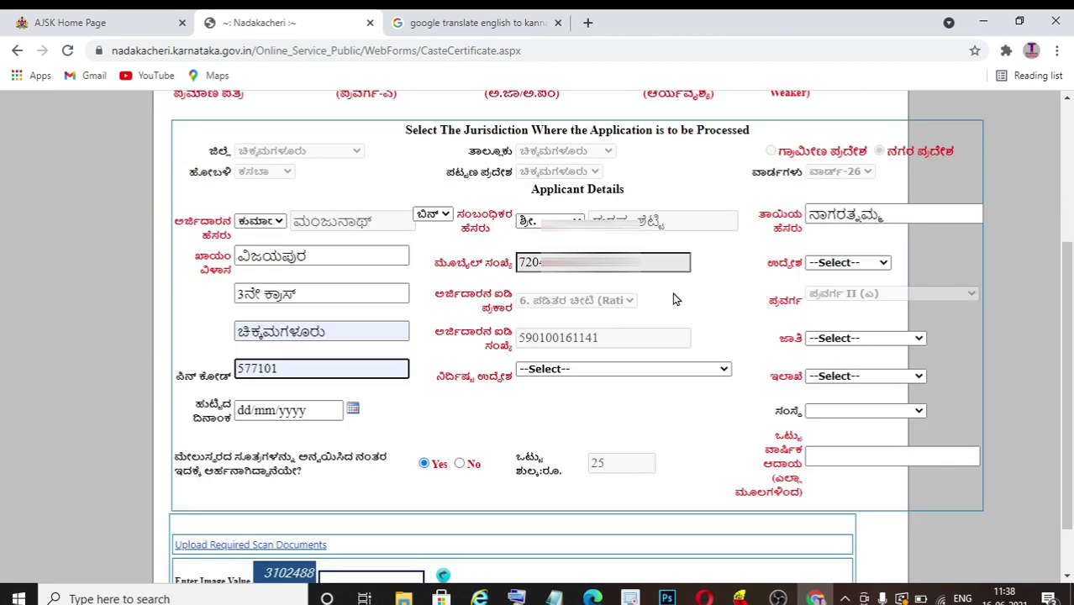
# - Set occupation ನೌಕರಿ, caste ದೇವಾಂಗ and department ಕಂದಾಯ ಇಲಾಖೆ
pyautogui.click(853, 268)
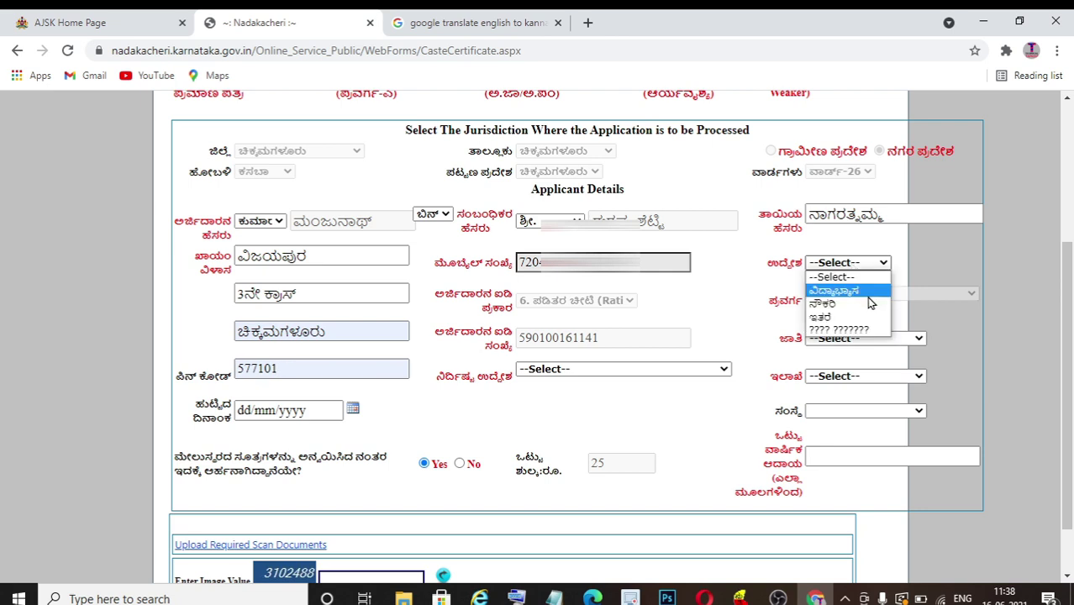
pyautogui.click(850, 307)
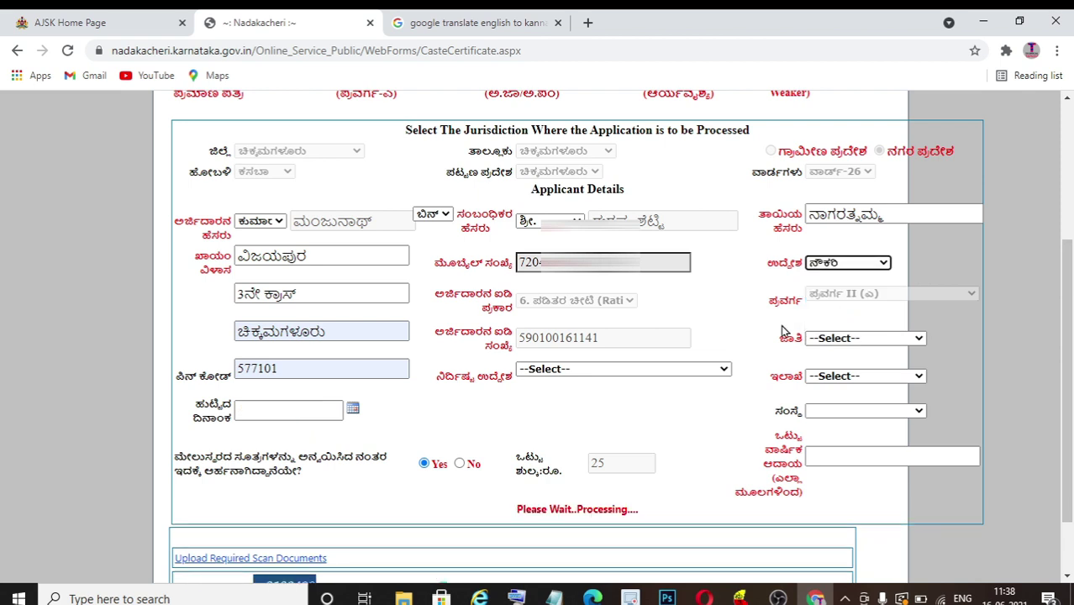
pyautogui.click(866, 338)
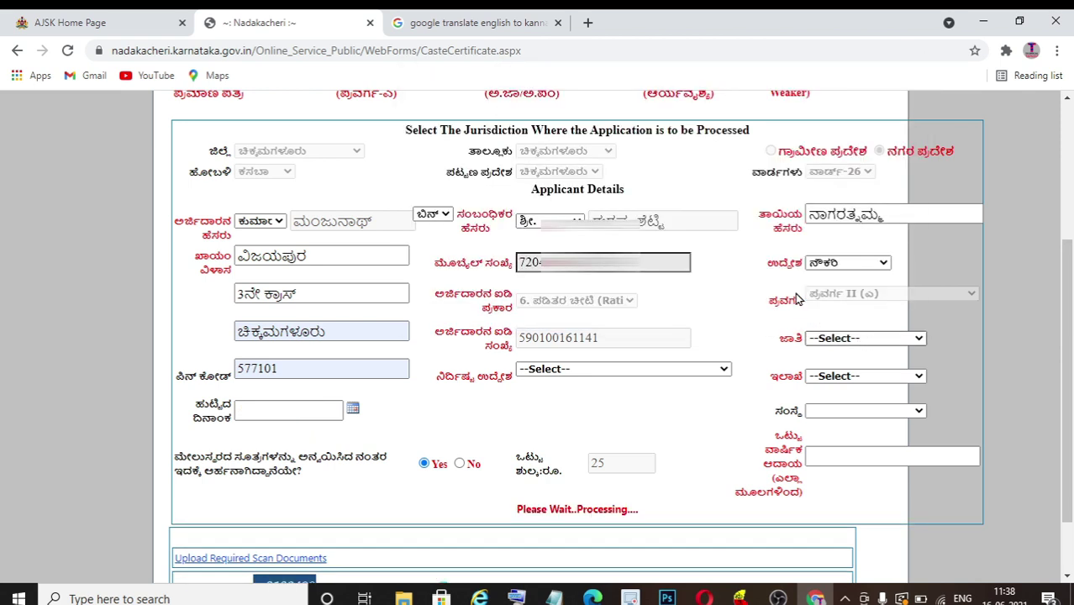
pyautogui.click(838, 338)
pyautogui.click(840, 327)
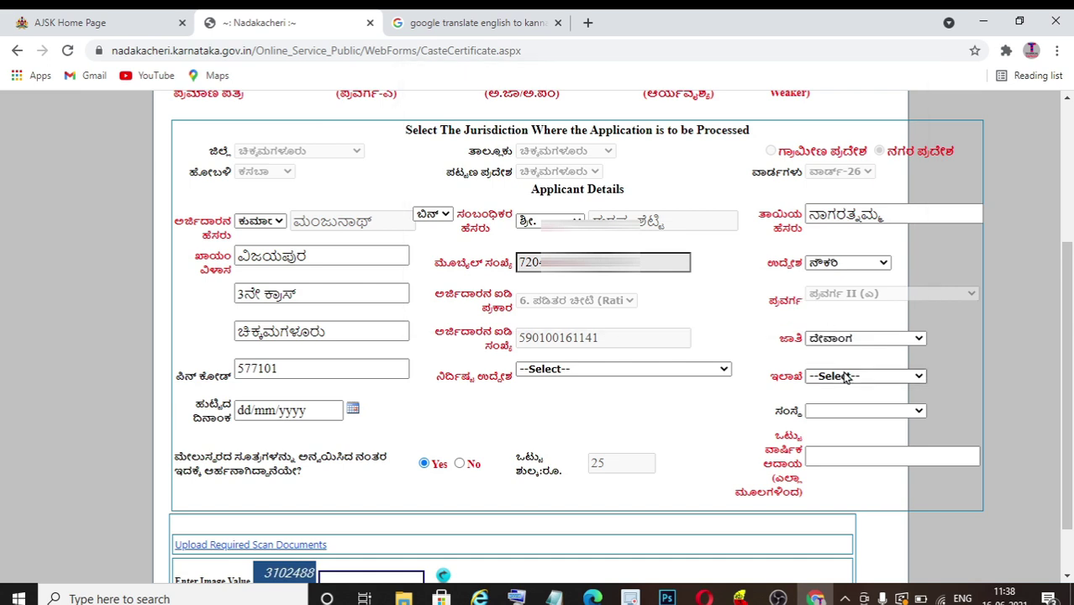
pyautogui.click(846, 377)
pyautogui.scroll(-1, 874, 126)
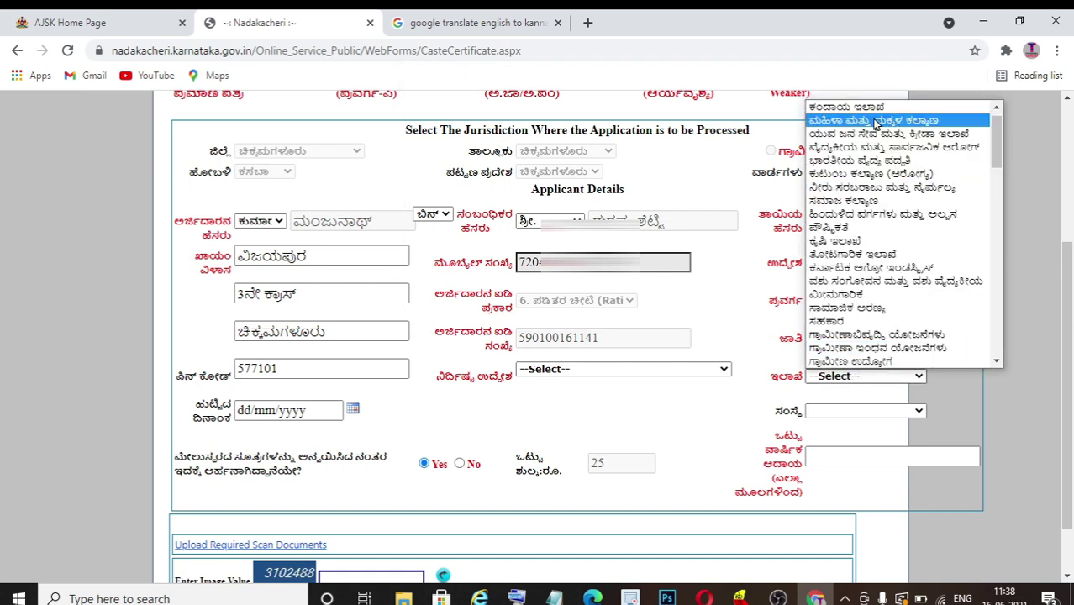
pyautogui.click(878, 107)
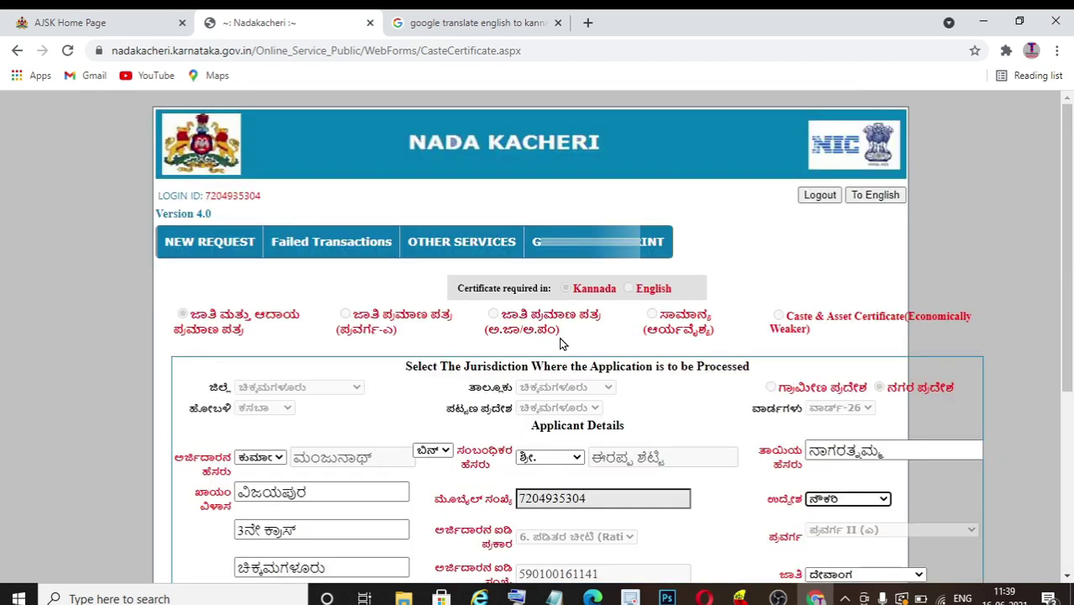
pyautogui.scroll(-4, 458, 407)
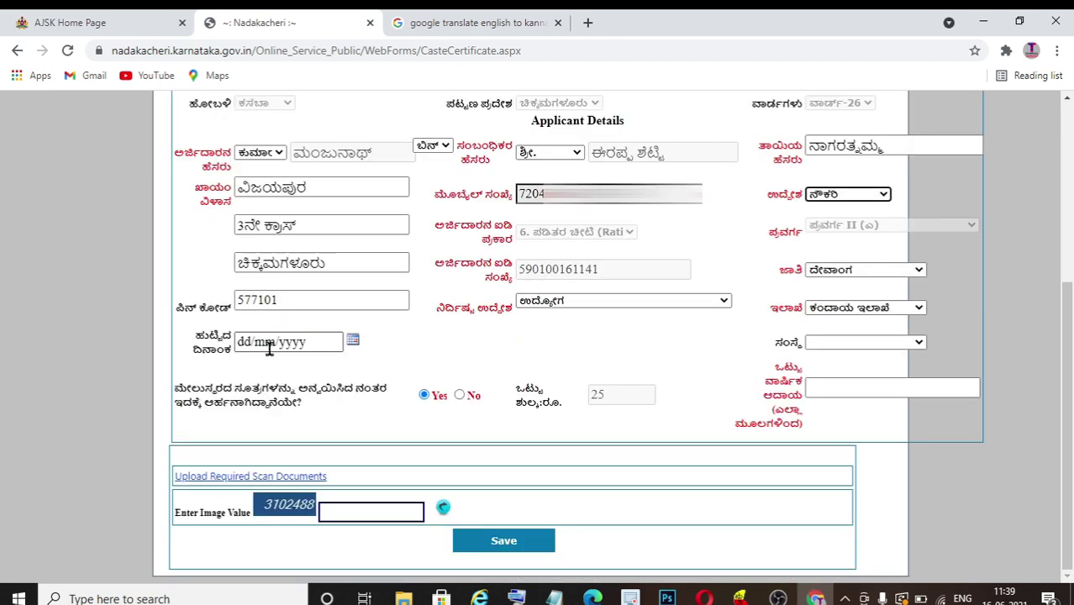
pyautogui.click(265, 340)
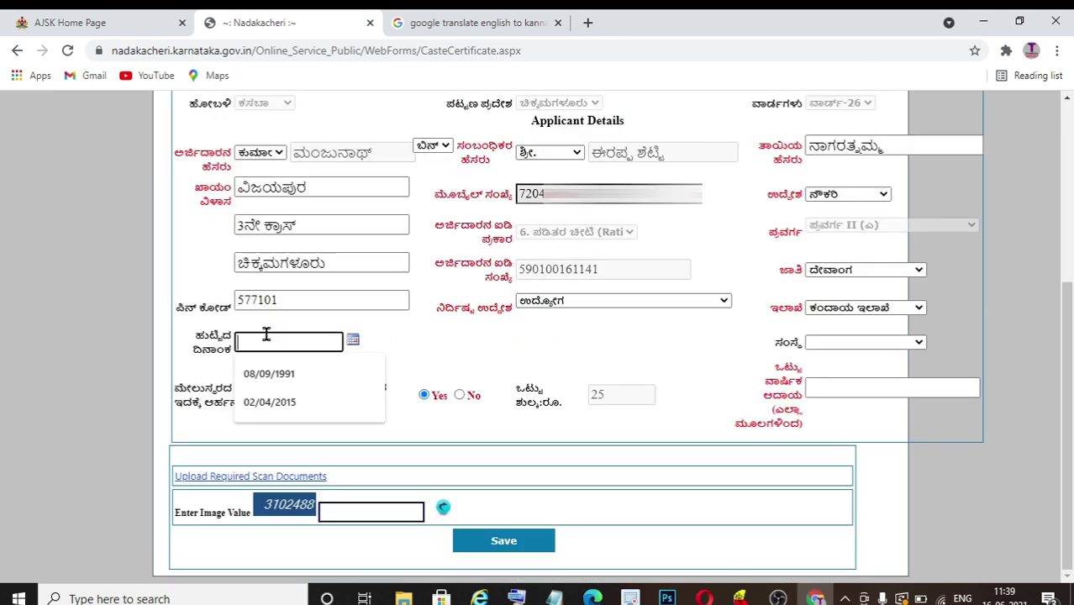
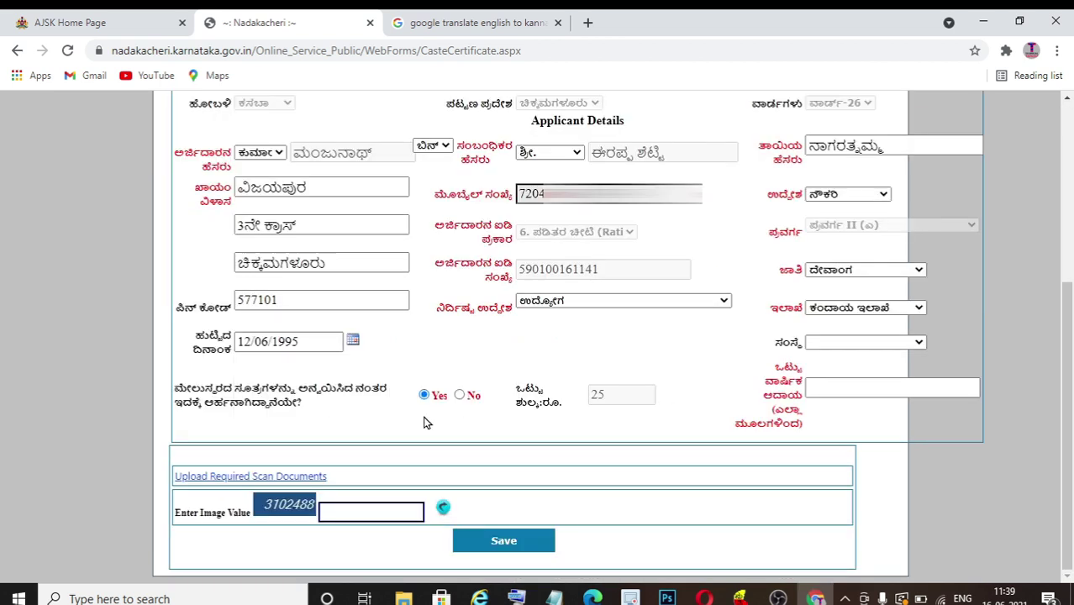
pyautogui.click(829, 394)
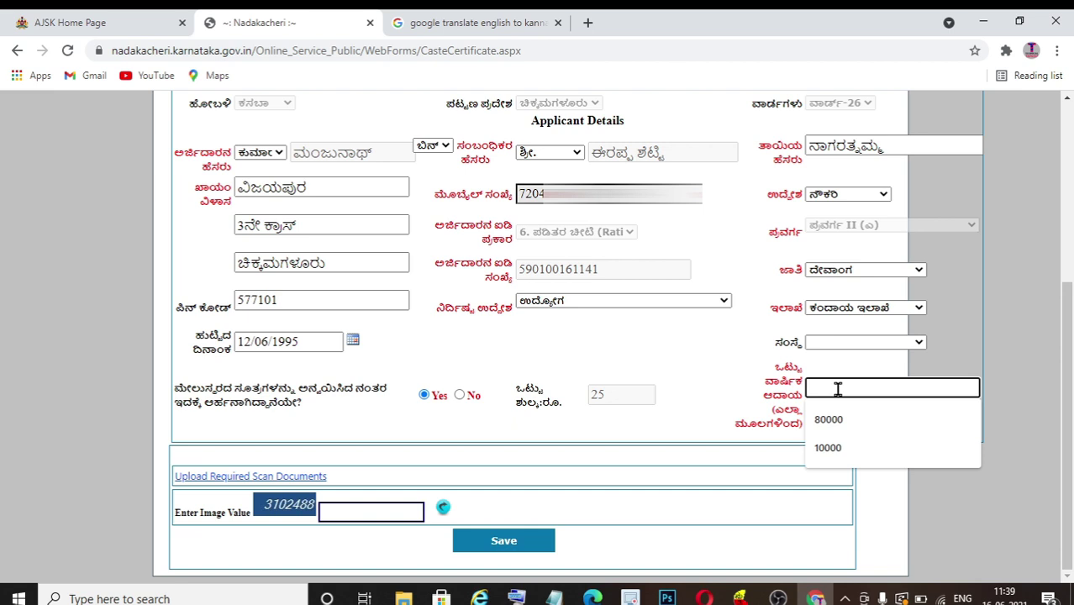
pyautogui.click(837, 422)
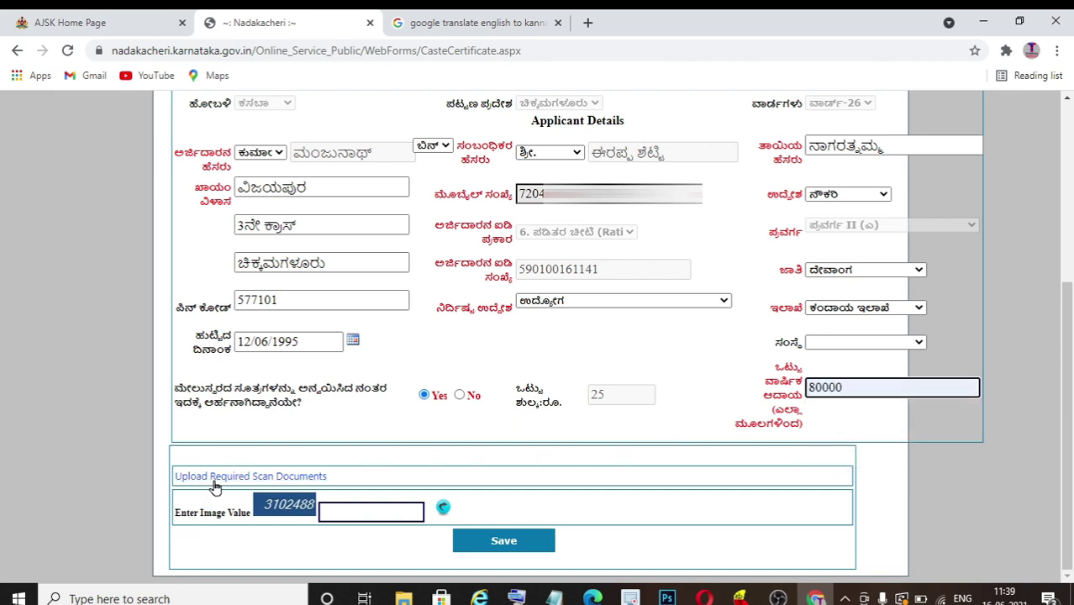
# - Upload the required scanned documents, including bank.pdf as address proof, and save them
pyautogui.click(287, 480)
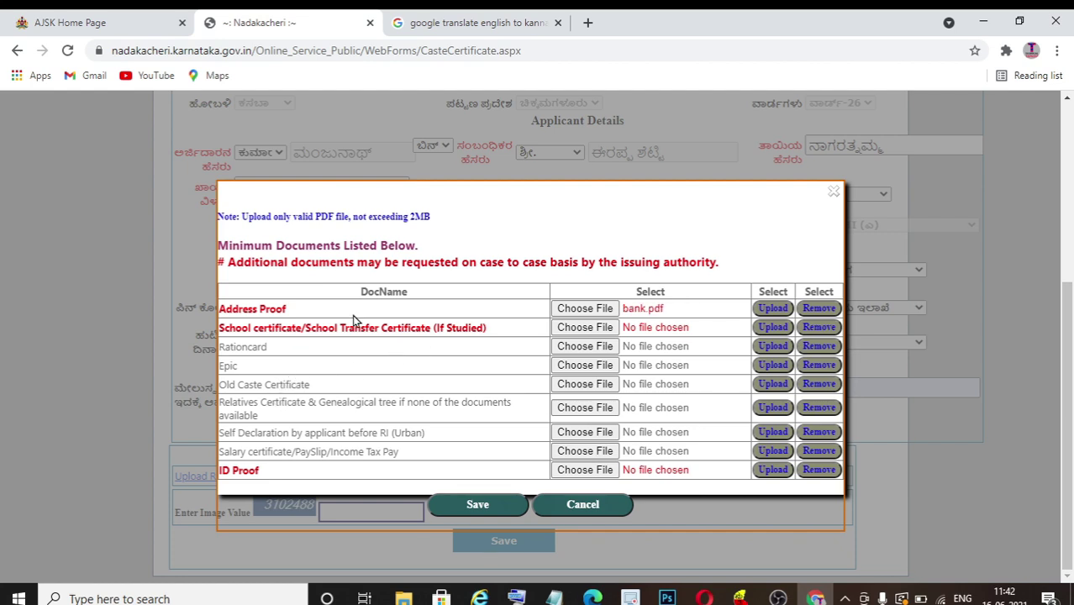
pyautogui.click(582, 504)
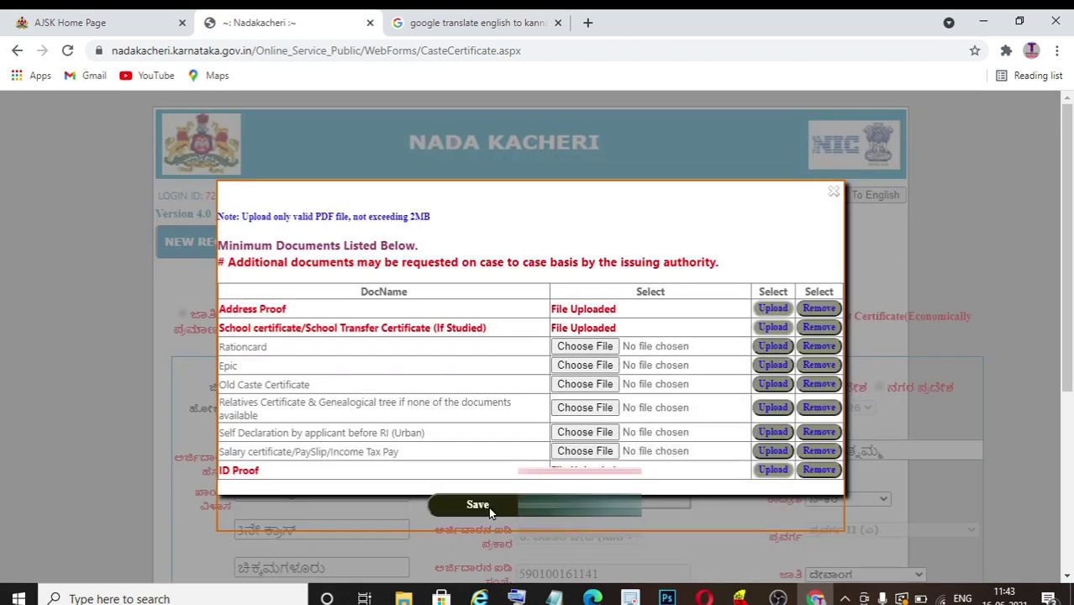
pyautogui.click(490, 503)
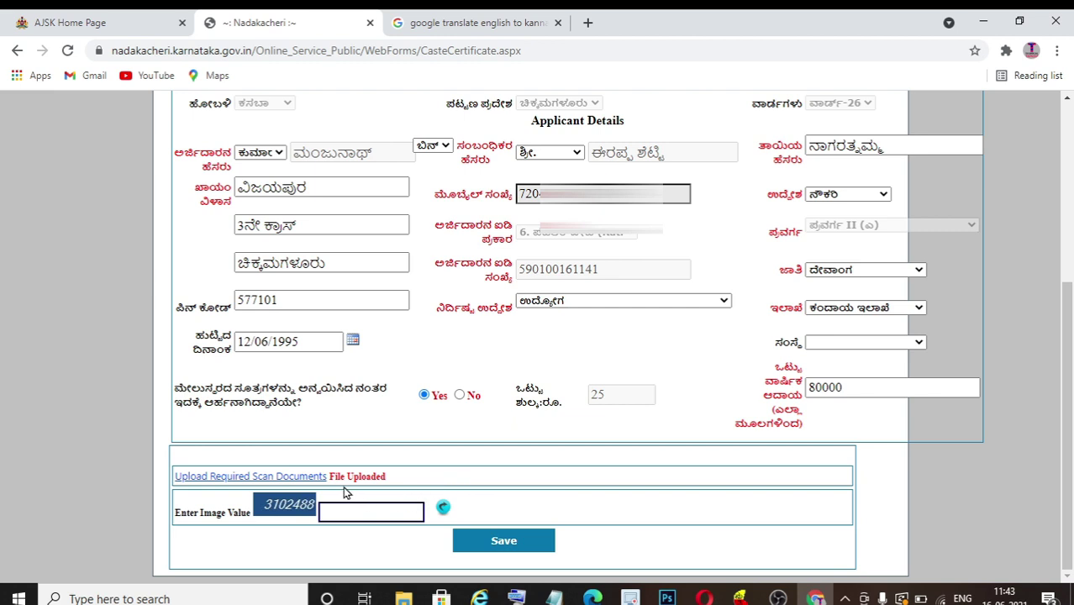
# - Enter the image verification value, save the application, and copy the acknowledgement number
pyautogui.click(368, 514)
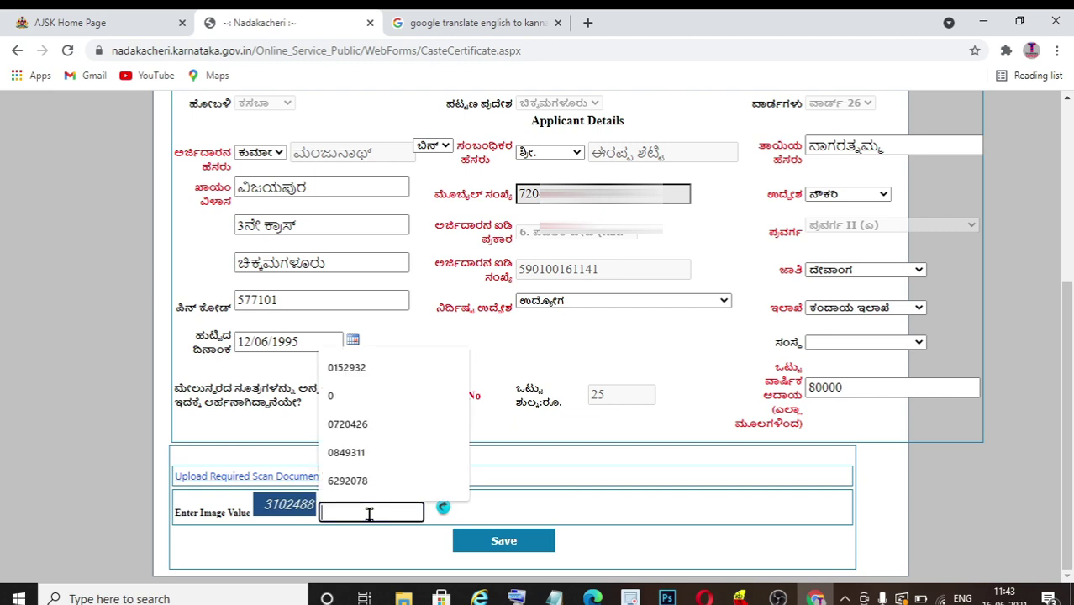
pyautogui.write('3')
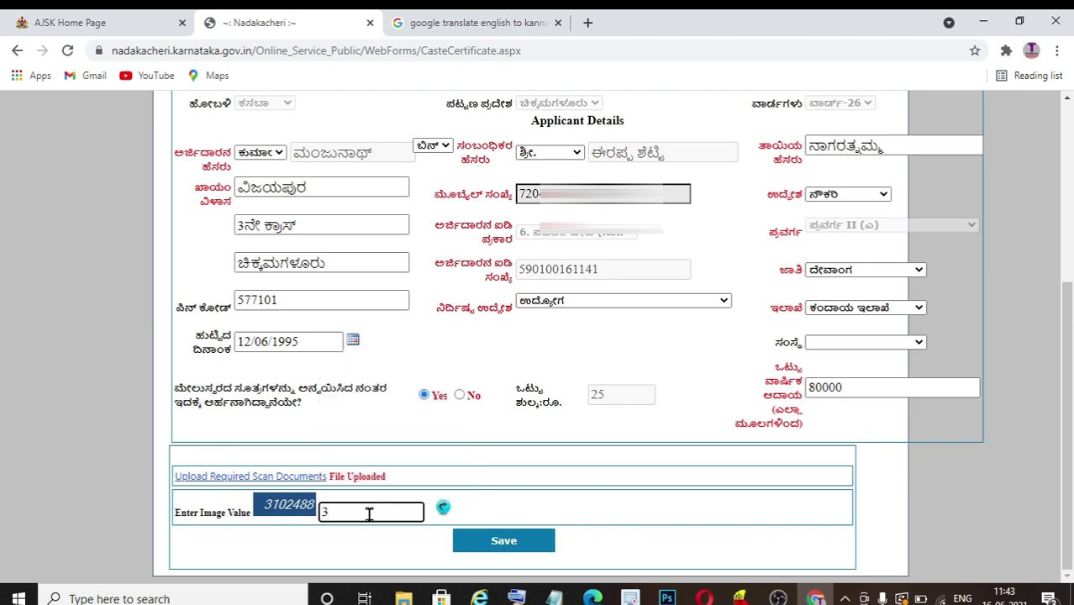
pyautogui.write('102488')
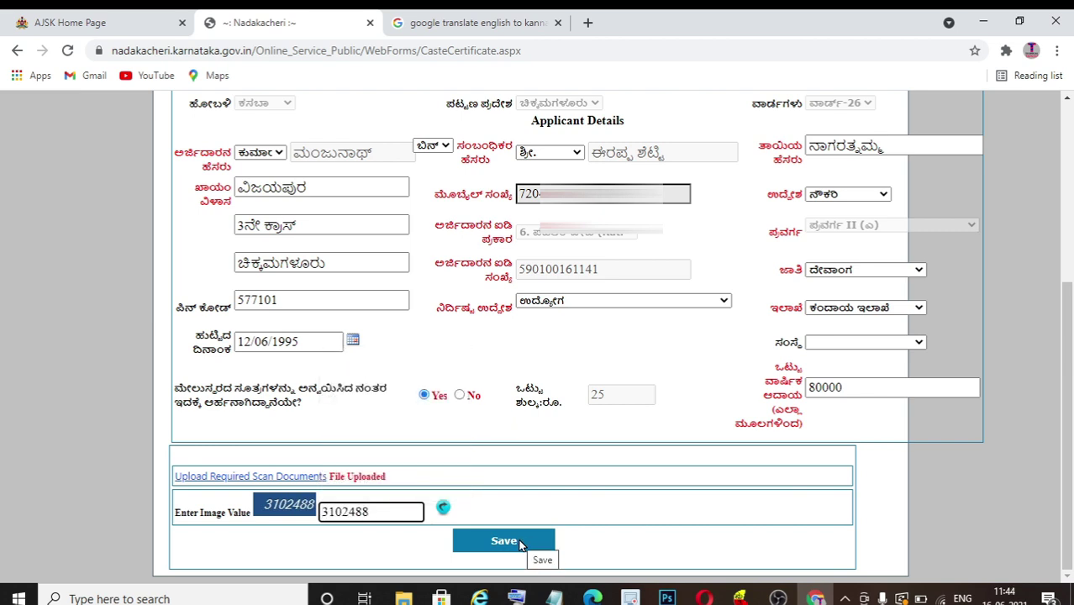
pyautogui.click(518, 546)
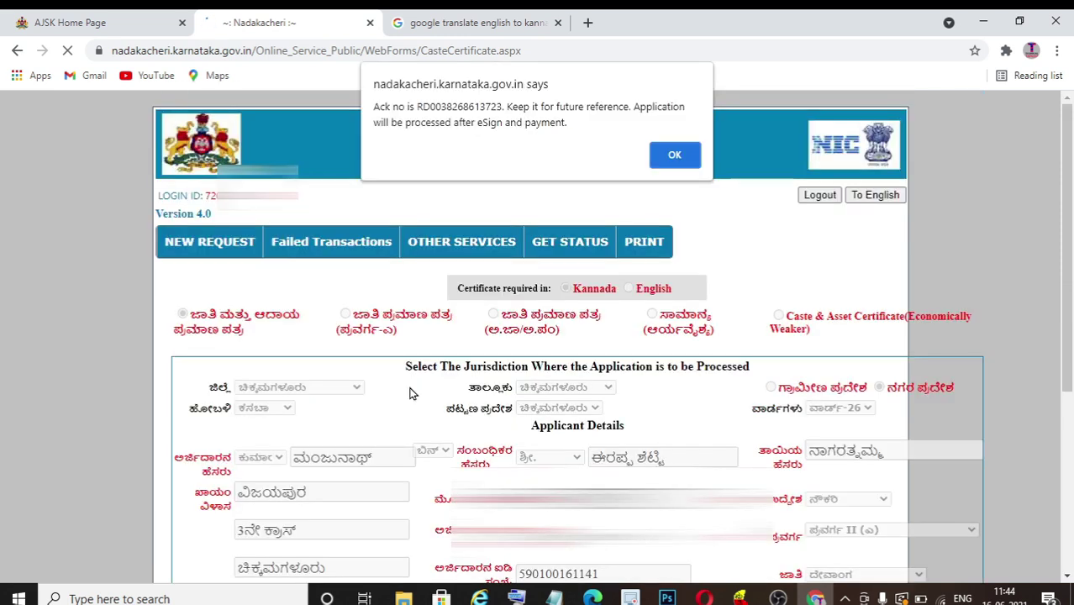
pyautogui.moveTo(414, 108); pyautogui.dragTo(502, 109)
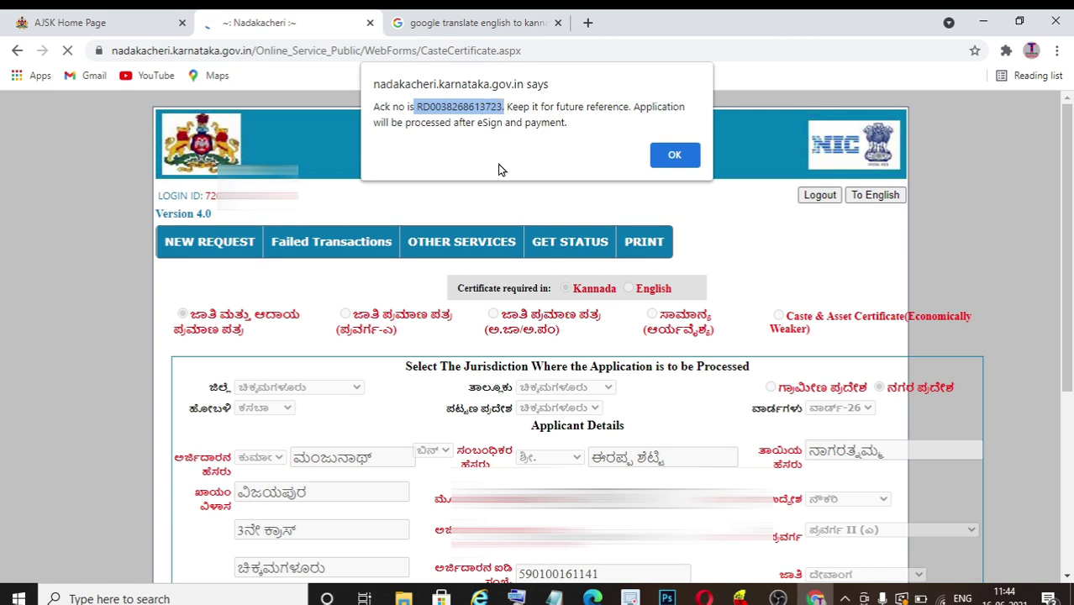
pyautogui.click(675, 155)
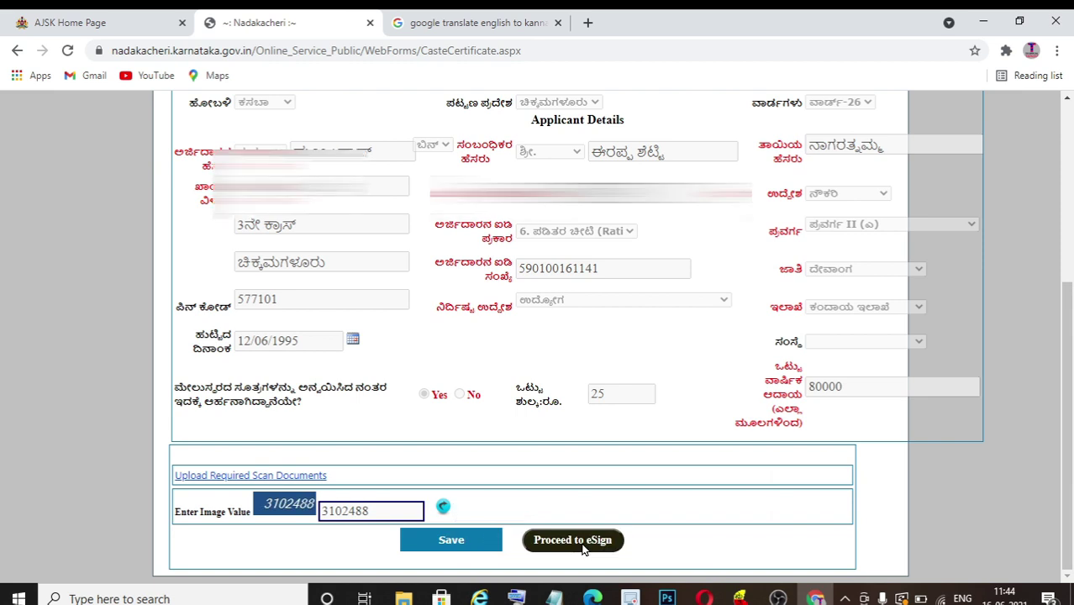
# - Review the application preview in Proceed to eSign and submit it for Aadhaar eSign
pyautogui.click(588, 546)
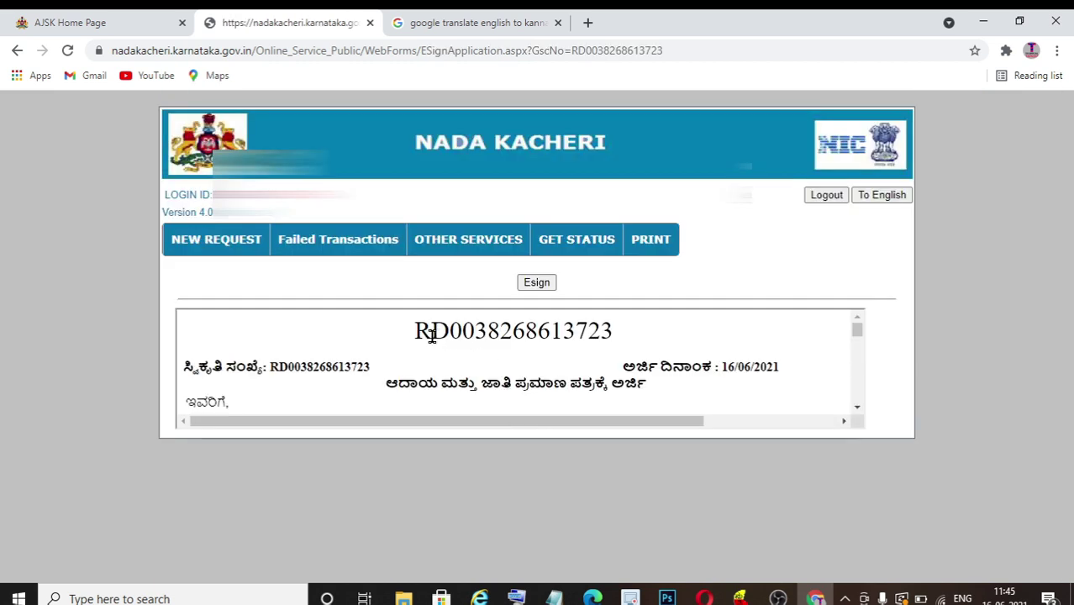
pyautogui.scroll(-3, 562, 372)
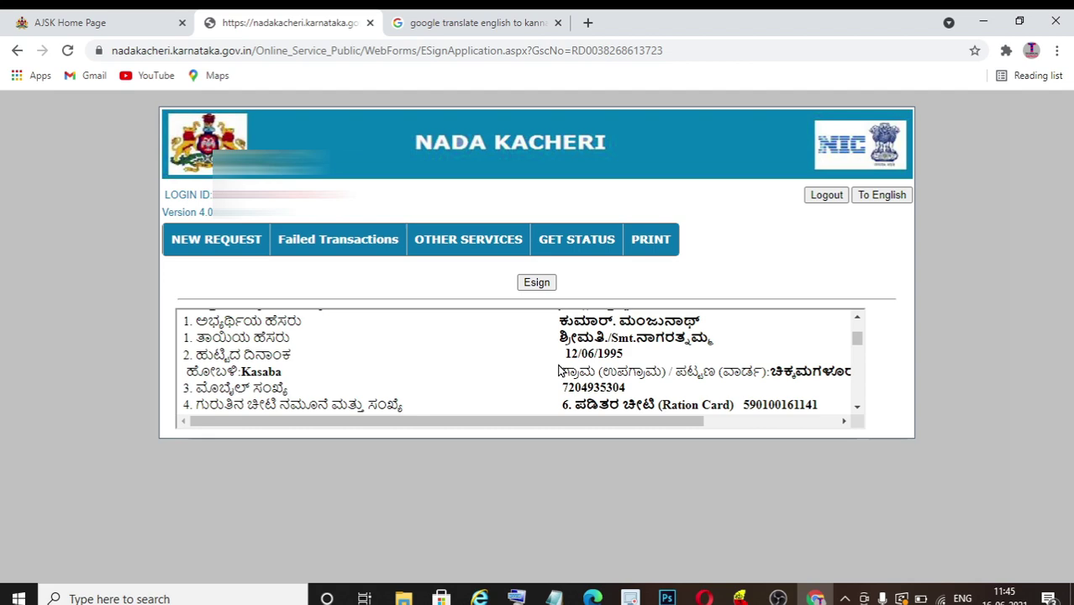
pyautogui.scroll(3, 559, 365)
pyautogui.moveTo(416, 329)
pyautogui.mouseDown()
pyautogui.moveTo(598, 335)
pyautogui.moveTo(652, 383)
pyautogui.moveTo(660, 429)
pyautogui.moveTo(813, 414)
pyautogui.mouseUp()
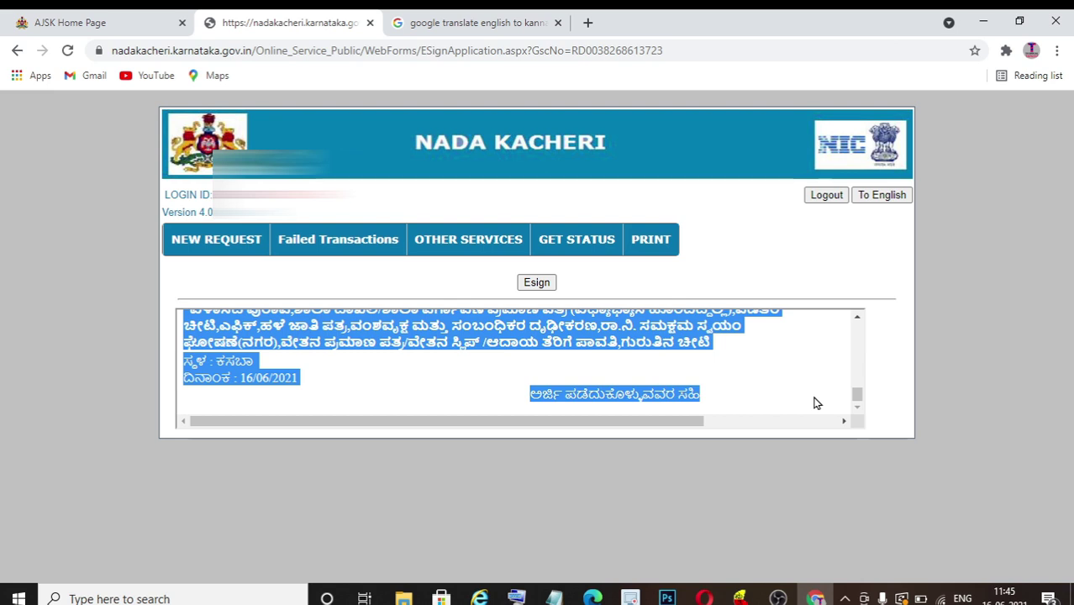
pyautogui.moveTo(857, 395); pyautogui.dragTo(845, 374)
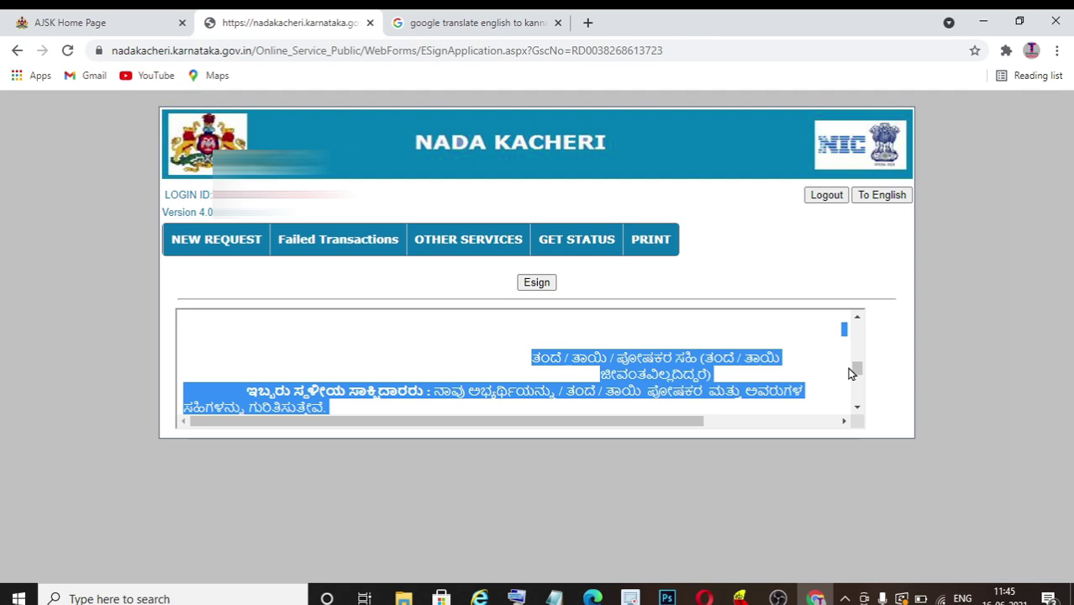
pyautogui.moveTo(856, 371); pyautogui.dragTo(866, 324)
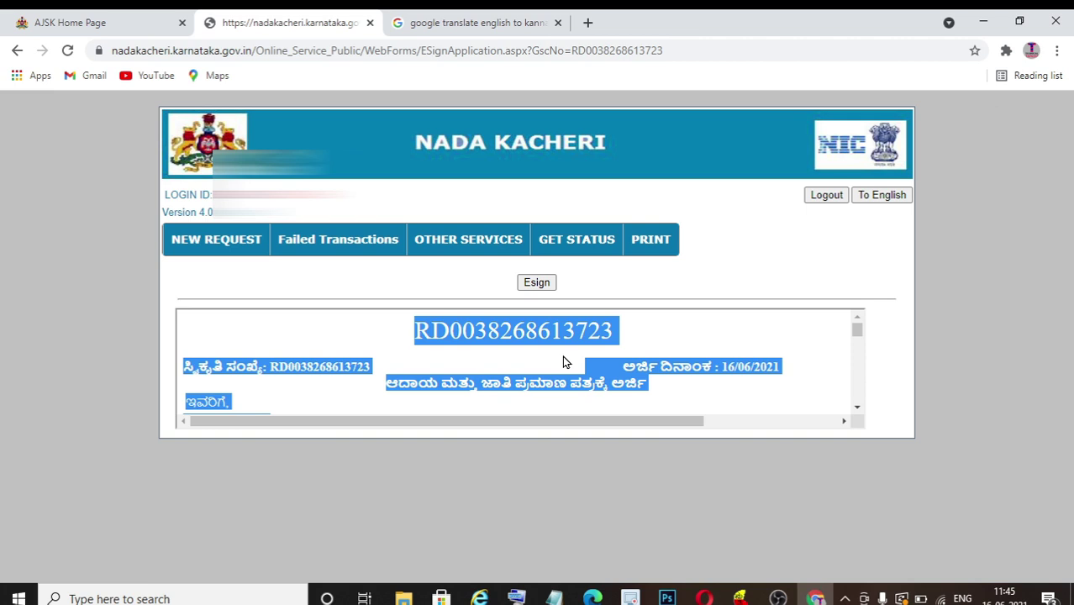
pyautogui.click(537, 283)
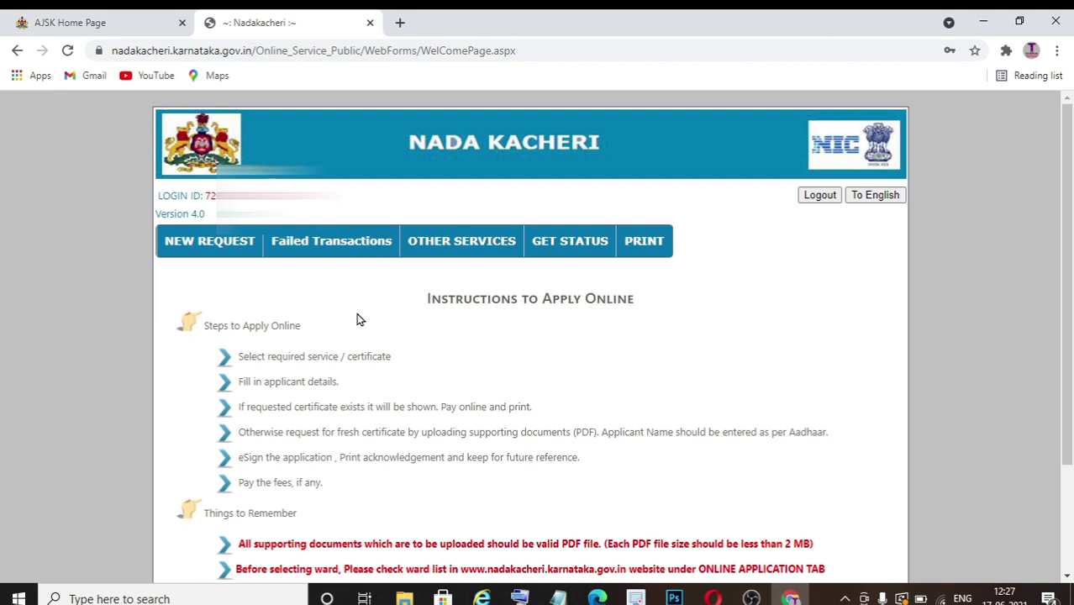
# - Open Online Payment for Failed transaction from the Failed Transactions menu
pyautogui.moveTo(354, 251)
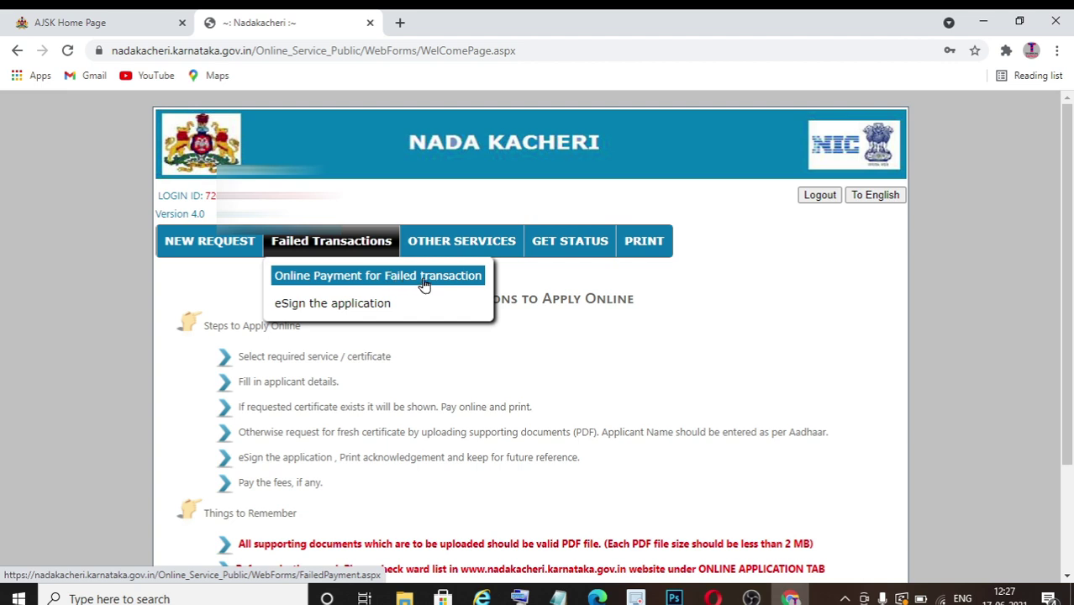
pyautogui.click(424, 286)
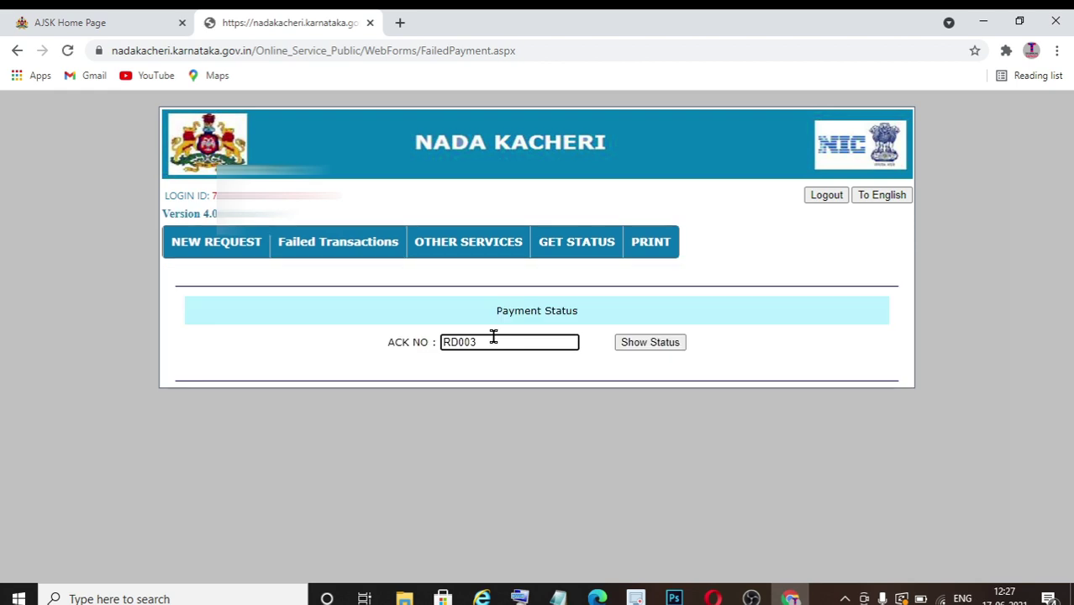